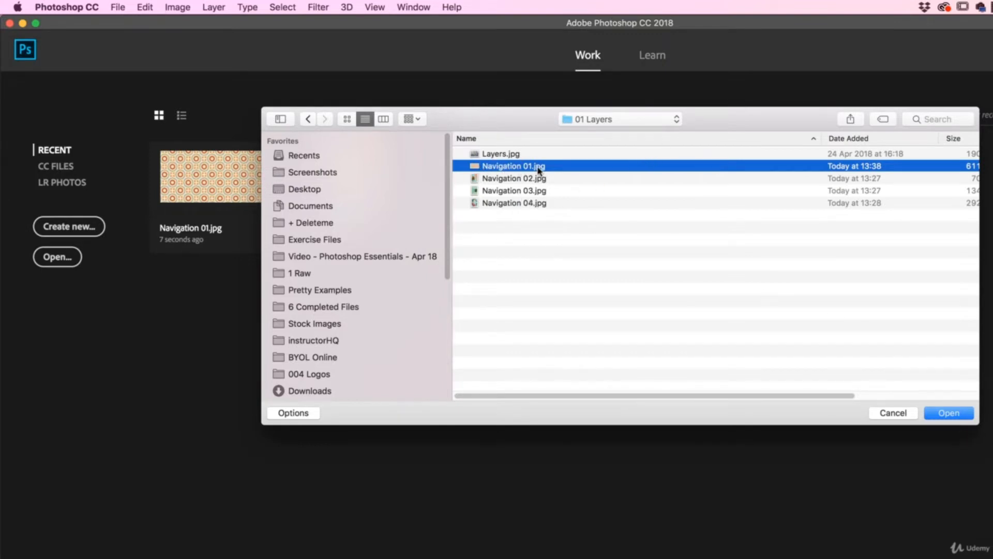
Step: Open Navigation 01.jpg through Navigation 04.jpg together from the 01 Layers folder
shift+click(530, 205)
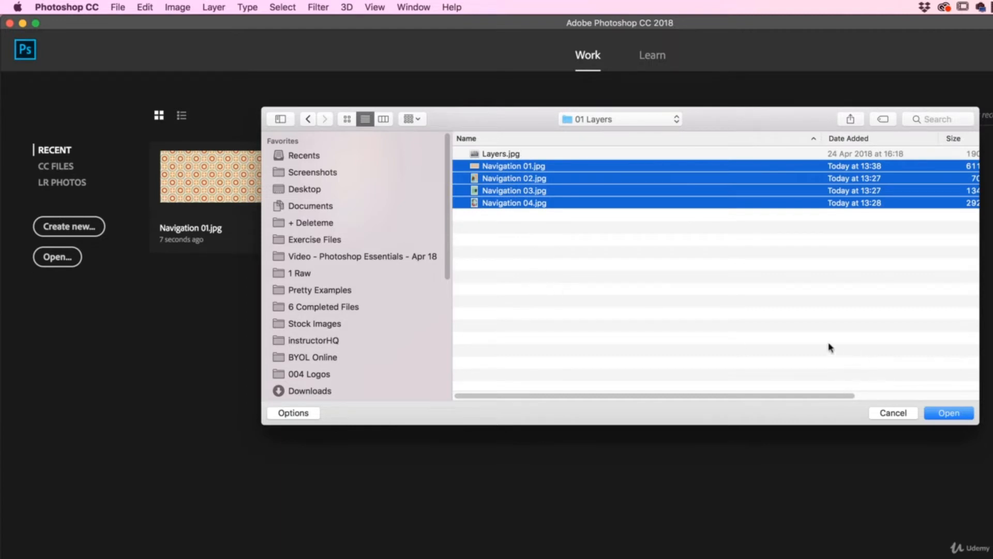
click(950, 413)
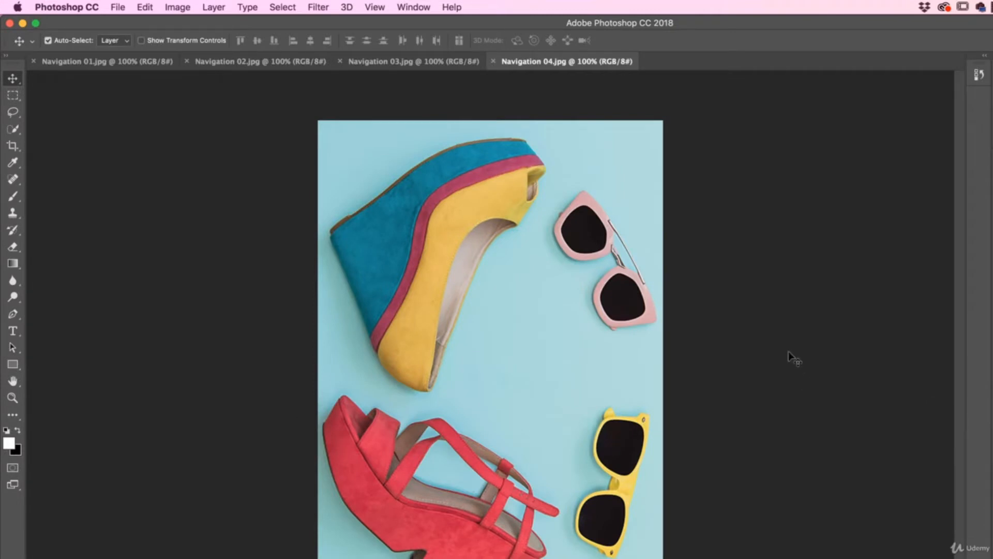
Step: Look through the four open Navigation images, finishing on the patterned Navigation 01.jpg
click(420, 64)
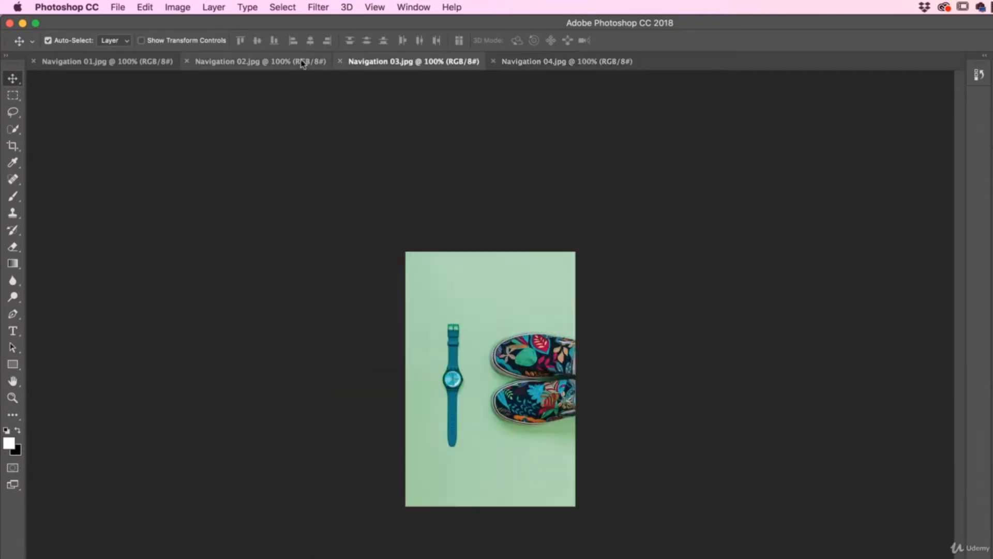
click(293, 63)
click(130, 63)
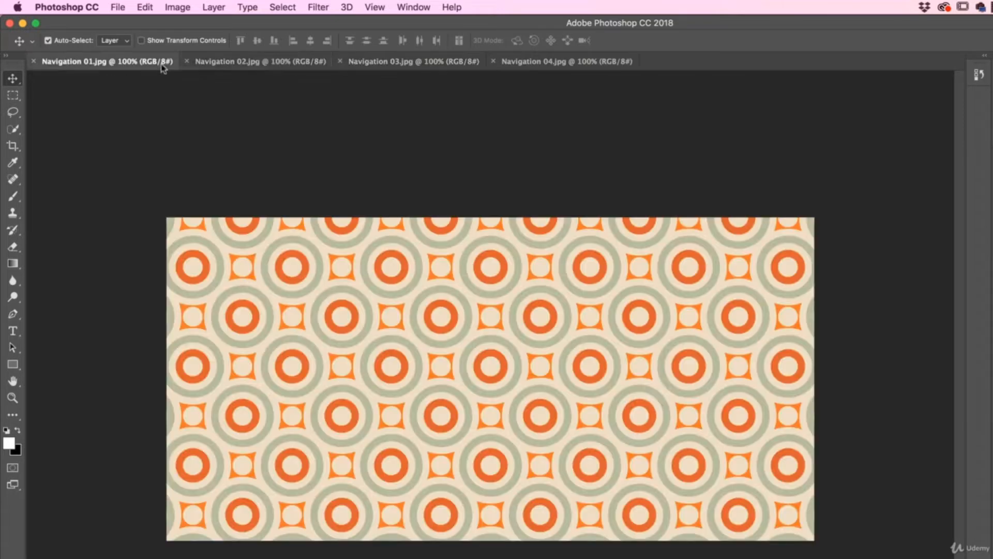
click(268, 64)
click(390, 66)
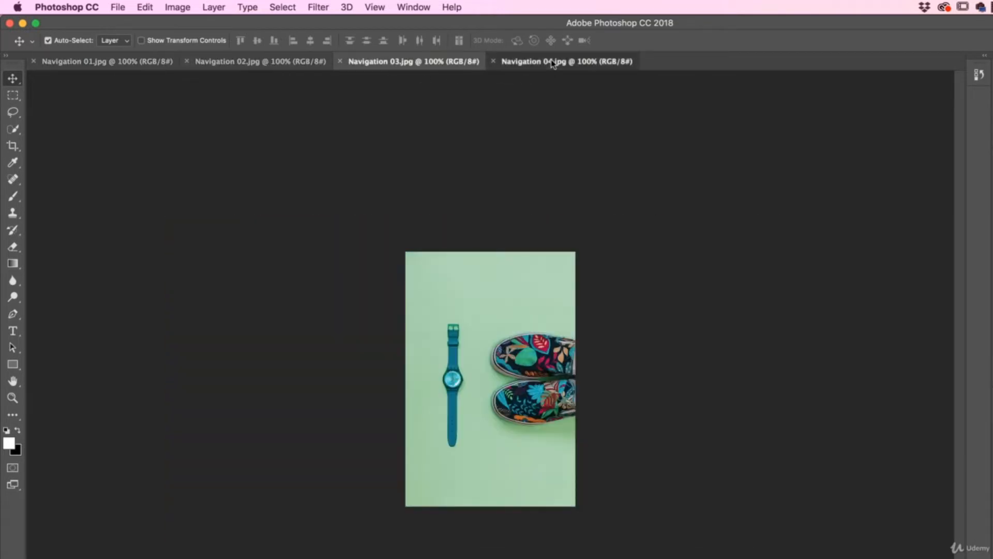
click(553, 63)
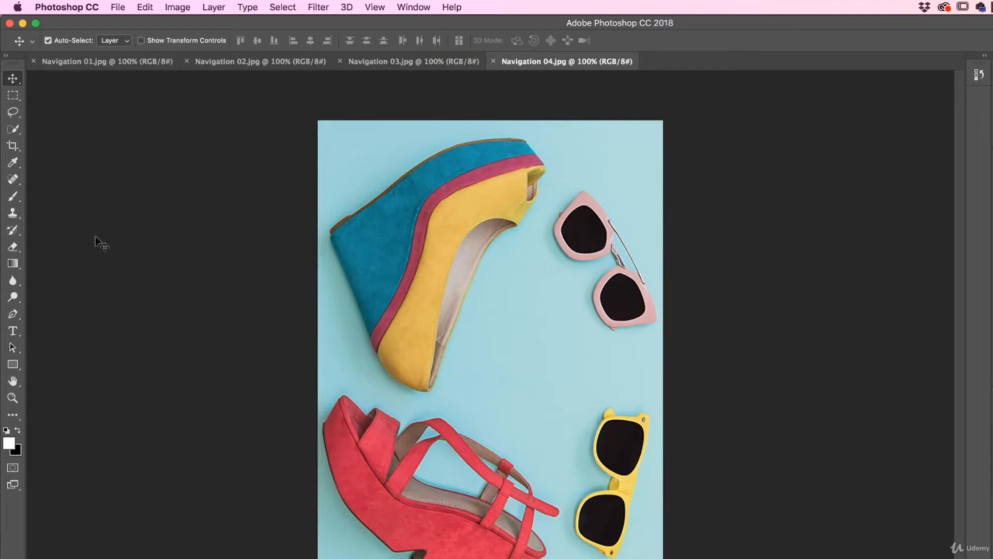
click(91, 67)
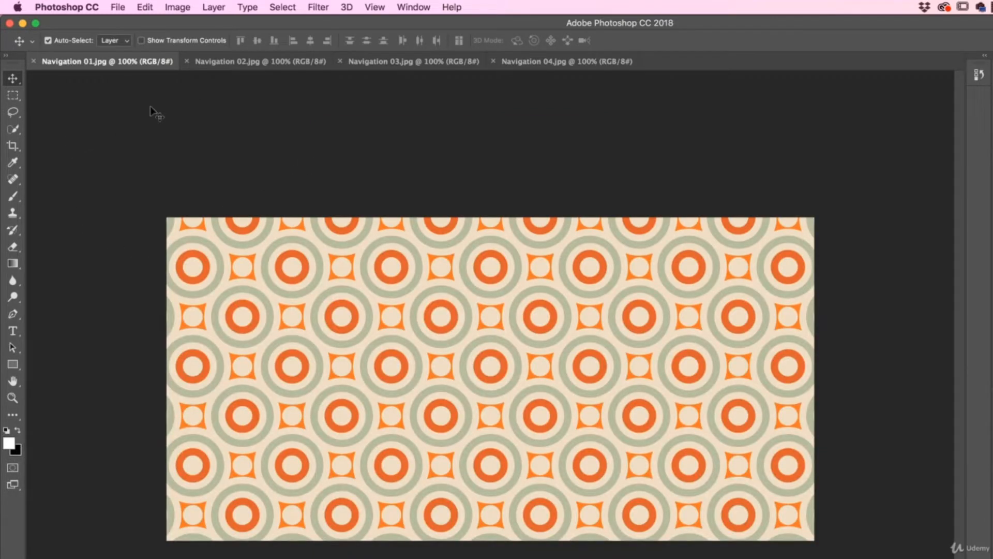
Step: Copy the Navigation 02 and Navigation 03 images into Navigation 01.jpg, placing them side by side over the left and middle of the pattern
click(248, 63)
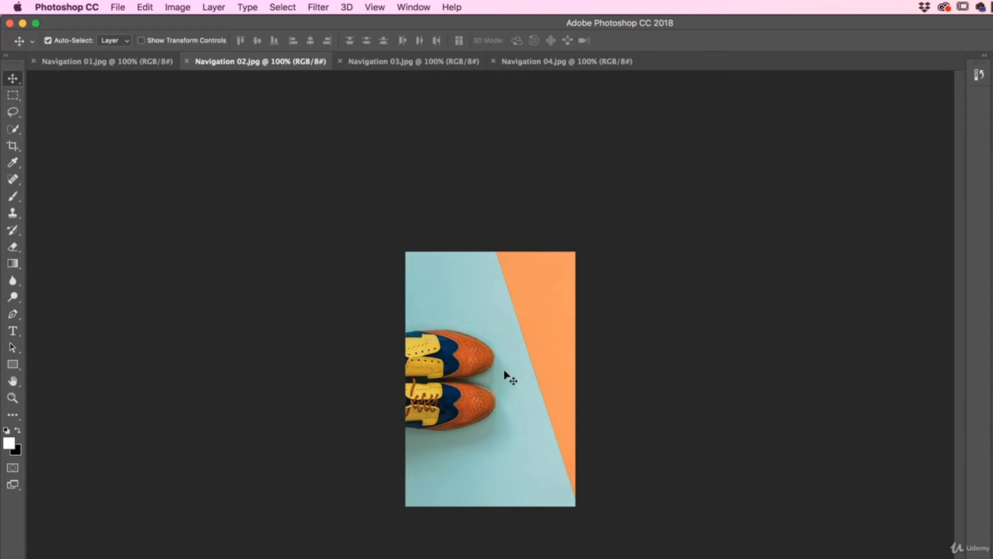
drag(504, 373, 119, 67)
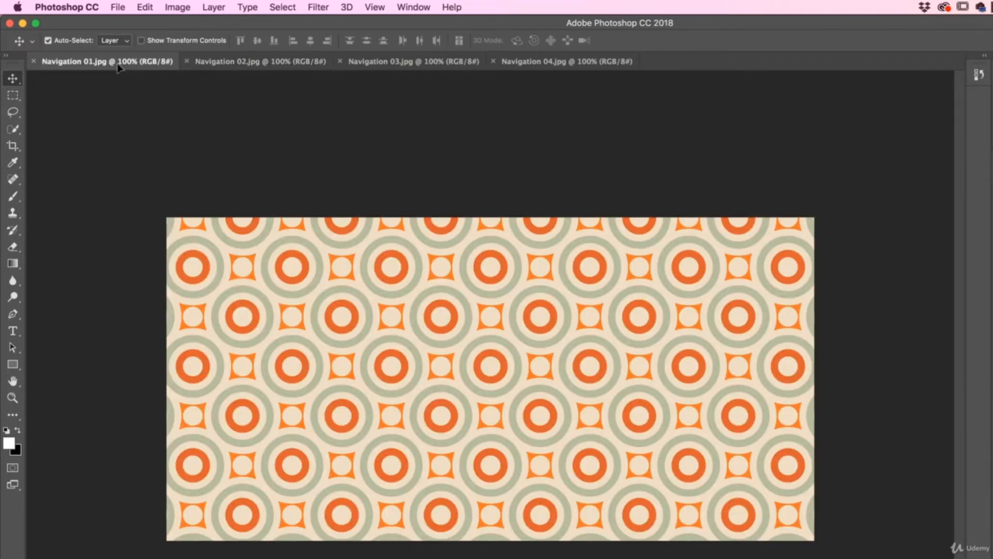
drag(119, 67, 289, 347)
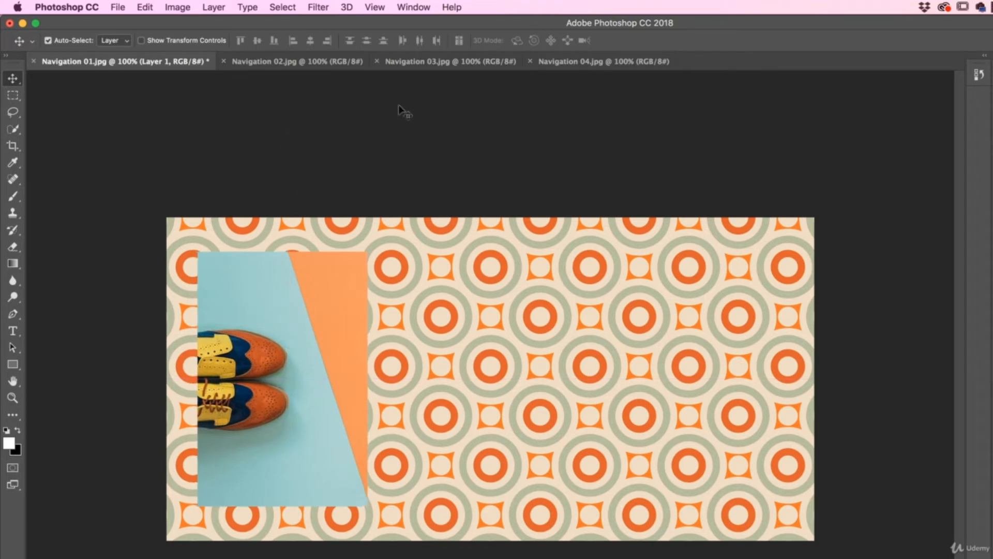
click(425, 64)
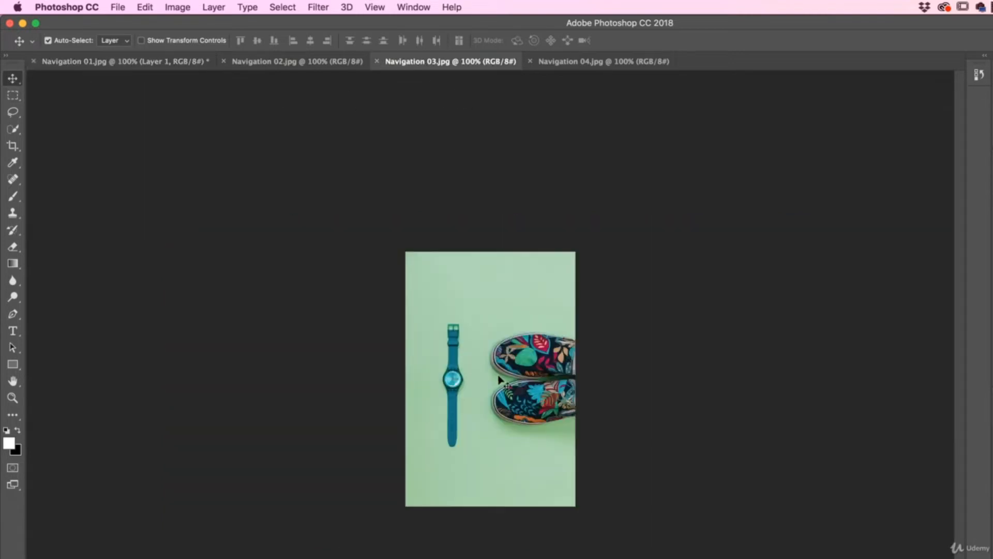
mouse_move(500, 379)
mouse_down()
mouse_move(394, 309)
mouse_move(373, 308)
mouse_move(179, 134)
mouse_move(123, 63)
mouse_move(215, 108)
mouse_move(482, 290)
mouse_move(536, 362)
mouse_move(534, 371)
mouse_move(494, 366)
mouse_up()
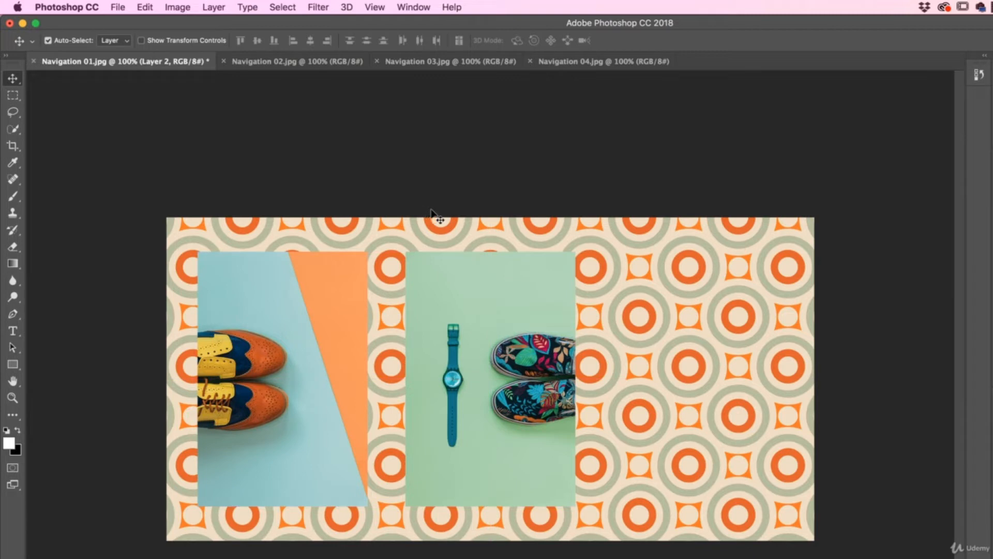
Step: Copy the Navigation 04 image into Navigation 01.jpg over the pattern's right part, and check its layer by hiding and showing it
click(590, 62)
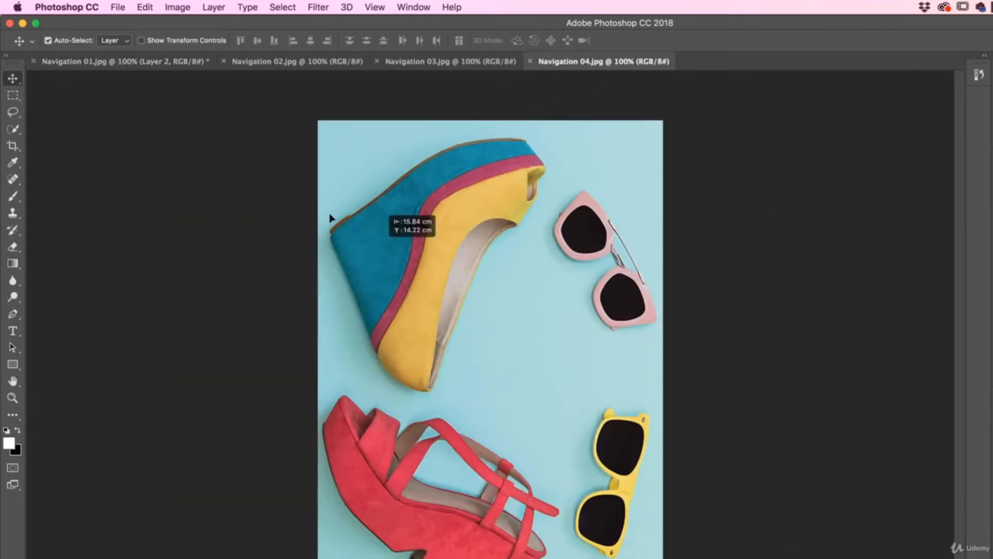
click(148, 66)
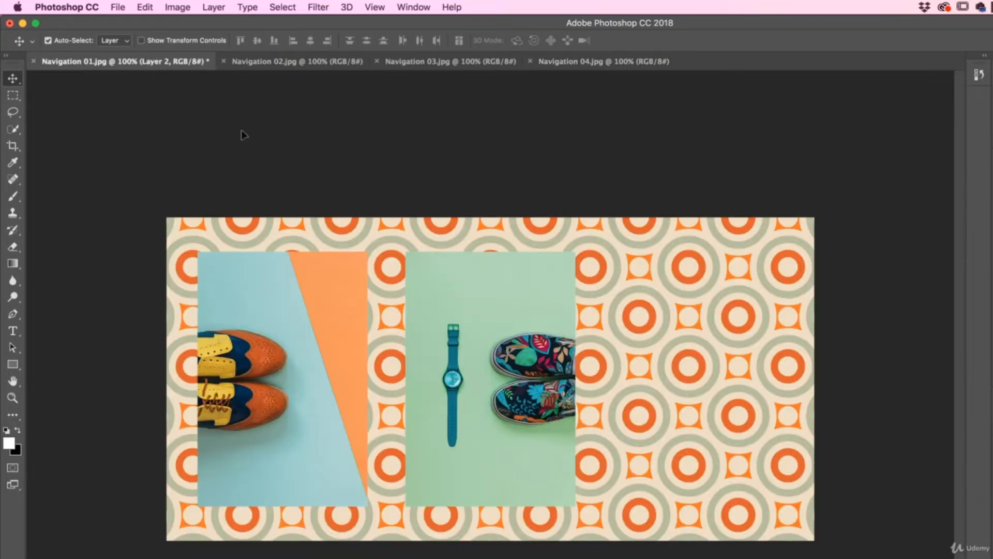
key(super+v)
drag(541, 303, 687, 444)
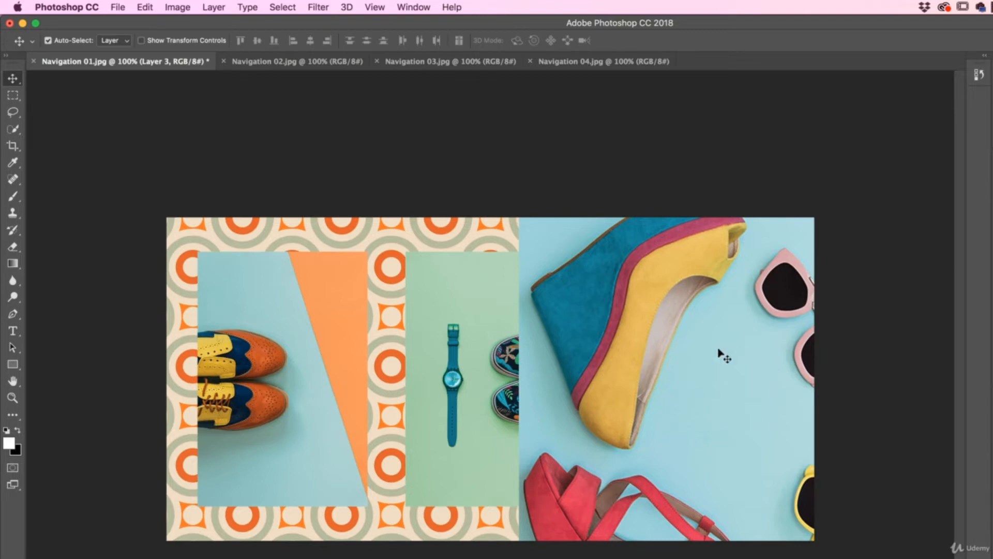
drag(635, 401, 638, 324)
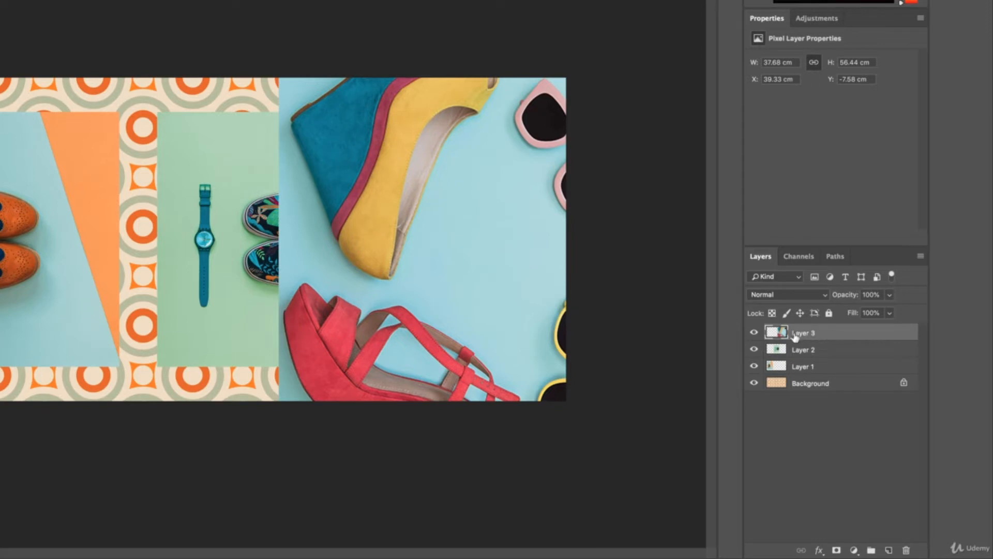
click(755, 334)
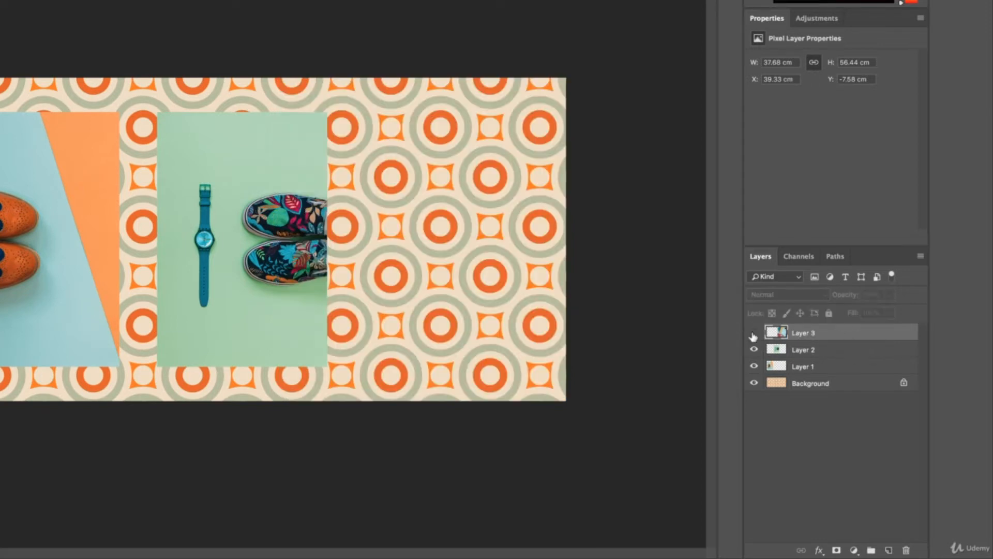
click(755, 335)
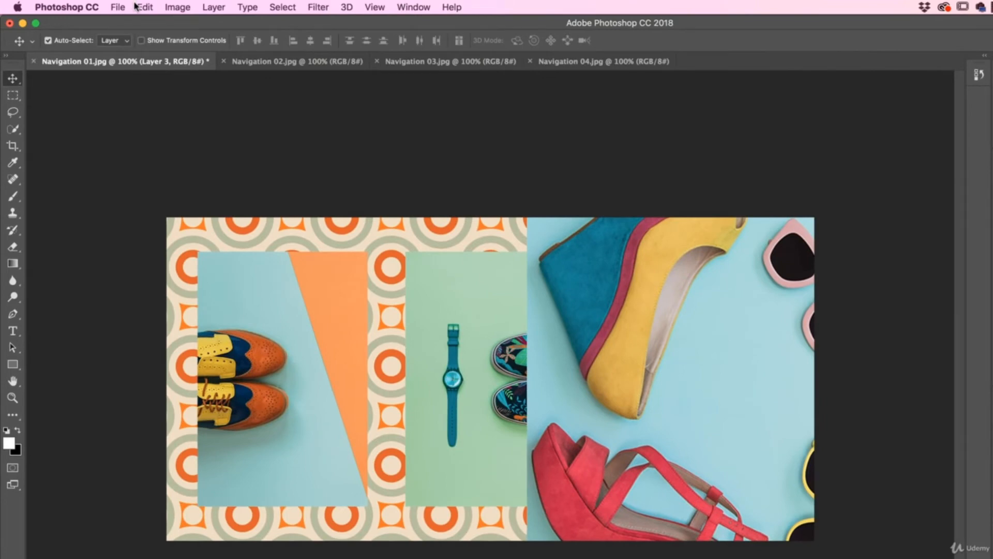
Step: Start a Scale transform on Layer 3 with its whole bounding box in view
click(144, 7)
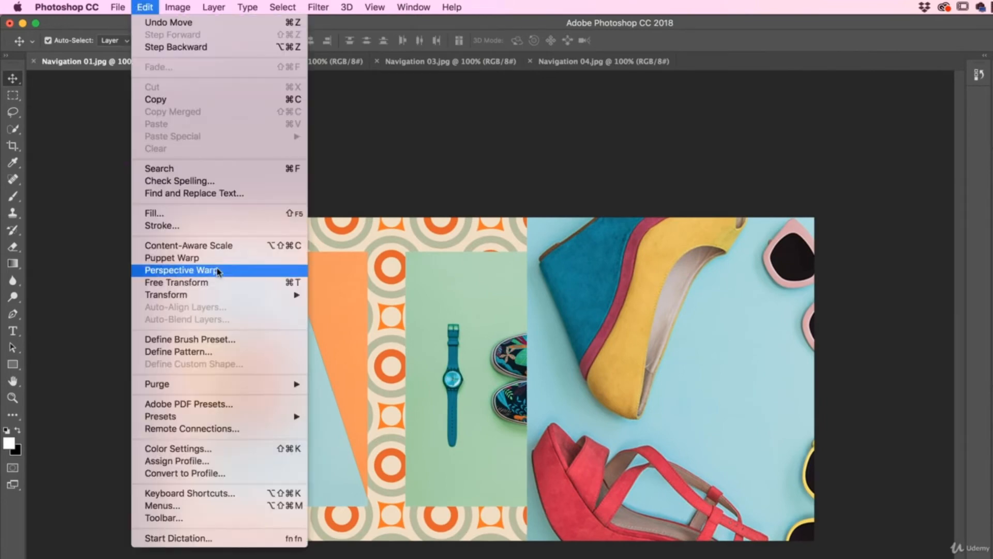
mouse_move(214, 299)
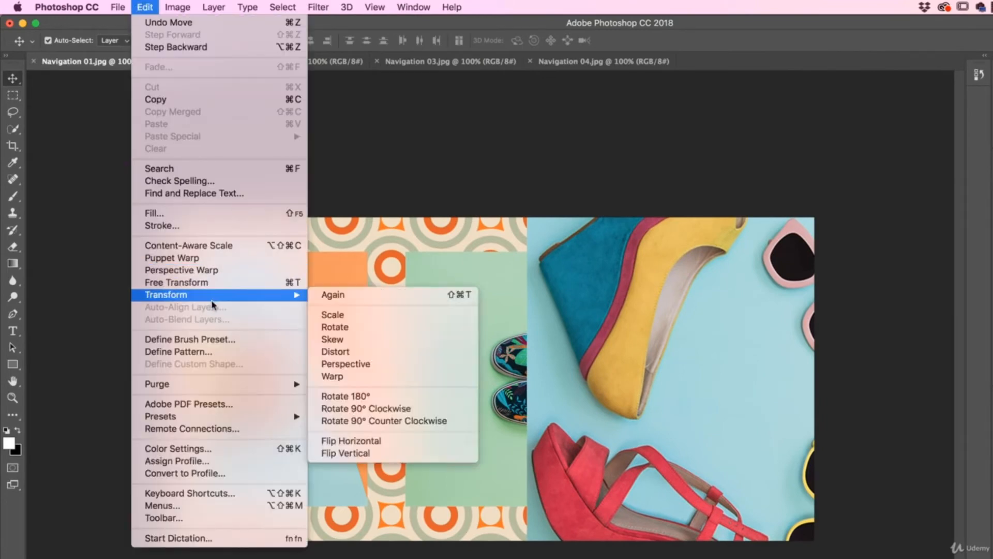
click(352, 316)
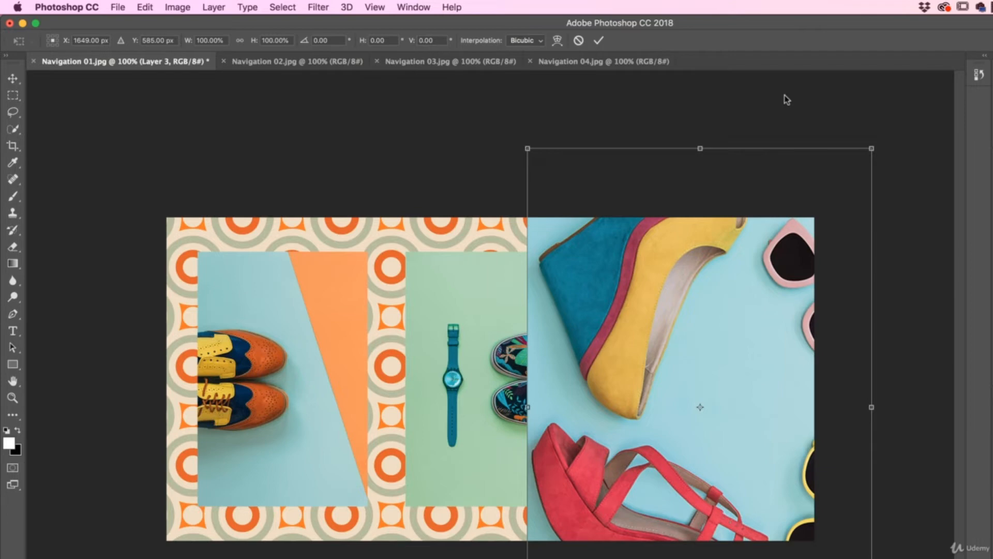
key(super+minus)
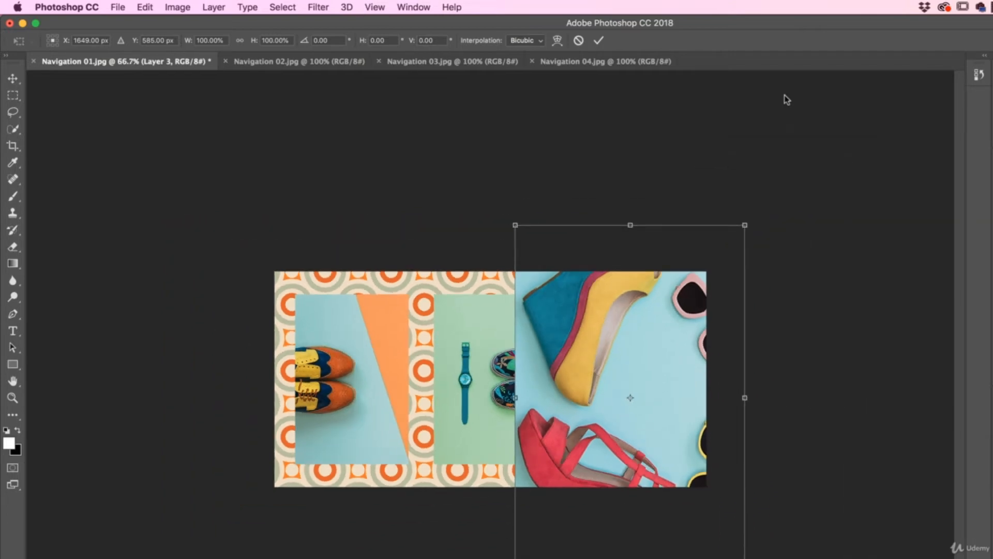
key(super+minus)
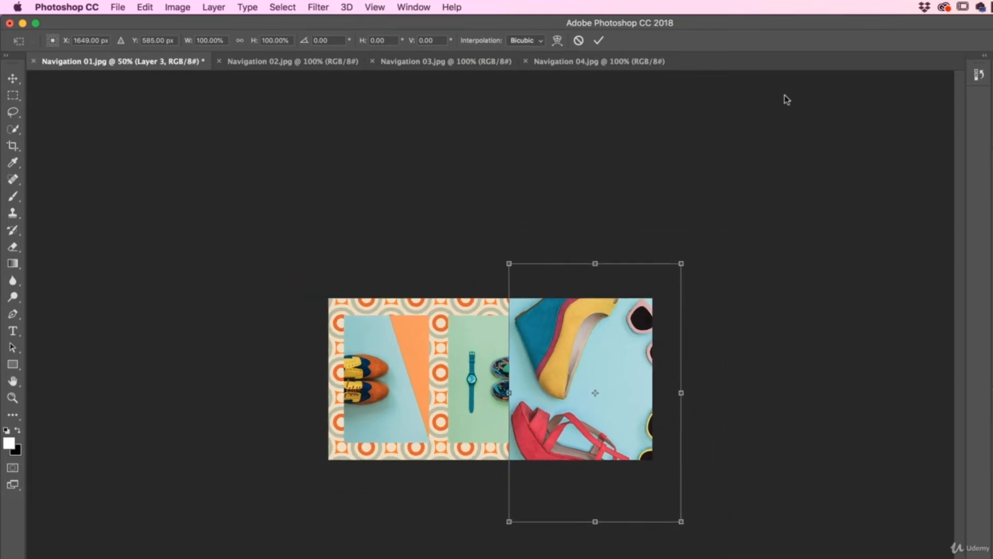
key(super+plus)
key(super+plus)
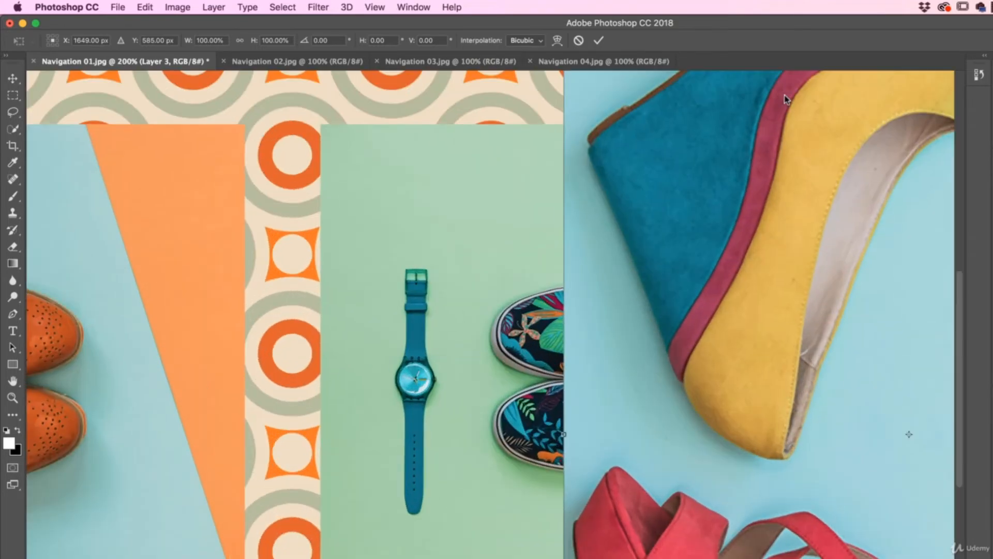
key(super+minus)
key(super+minus)
key(super+minus)
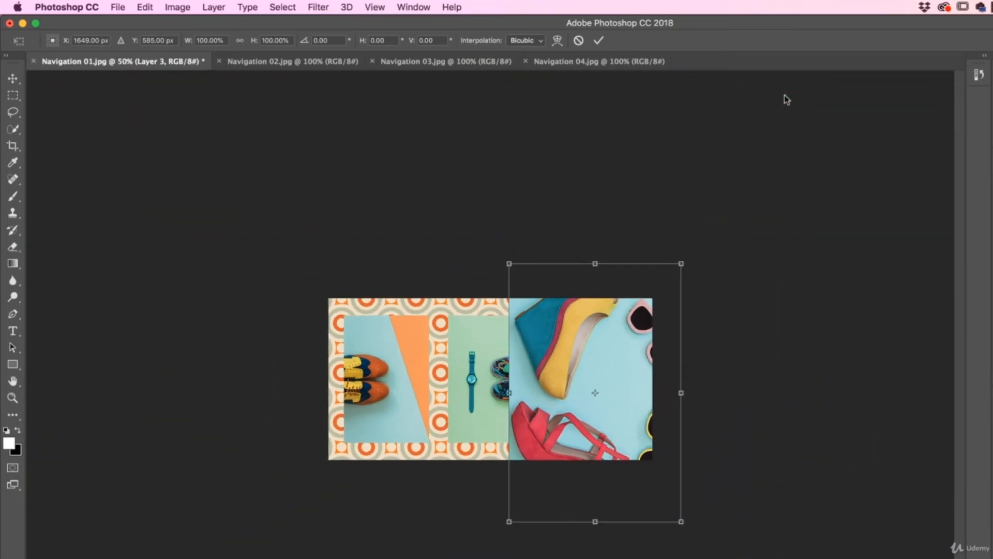
key(super+plus)
key(super+plus)
key(super+plus)
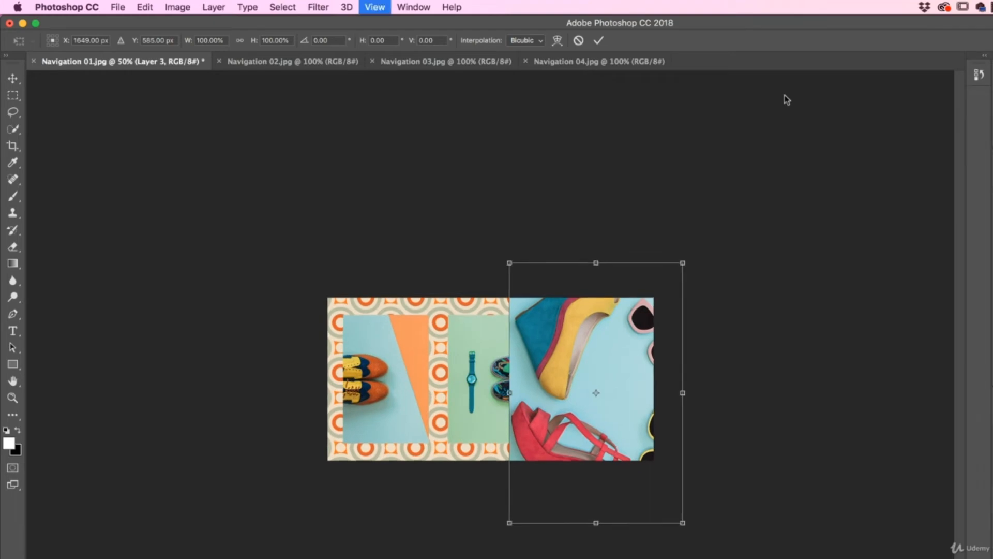
key(super+minus)
key(super+minus)
key(super+minus)
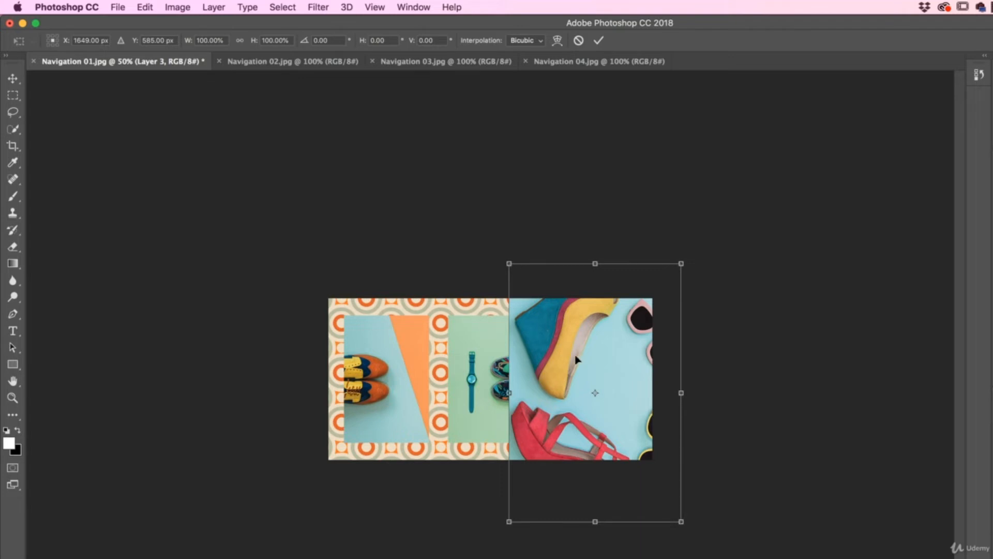
Step: Move Layer 3 to about X 1896 px, Y 906 px, its top edge level with the other two images
drag(575, 355, 583, 331)
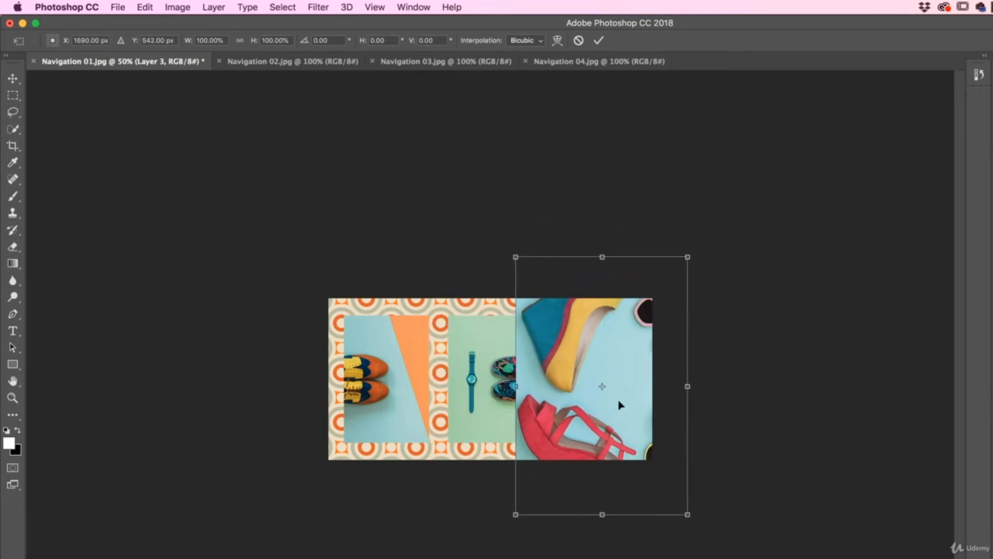
mouse_move(603, 386)
mouse_down()
mouse_move(583, 372)
mouse_move(628, 384)
mouse_move(603, 387)
mouse_up()
drag(570, 336, 600, 368)
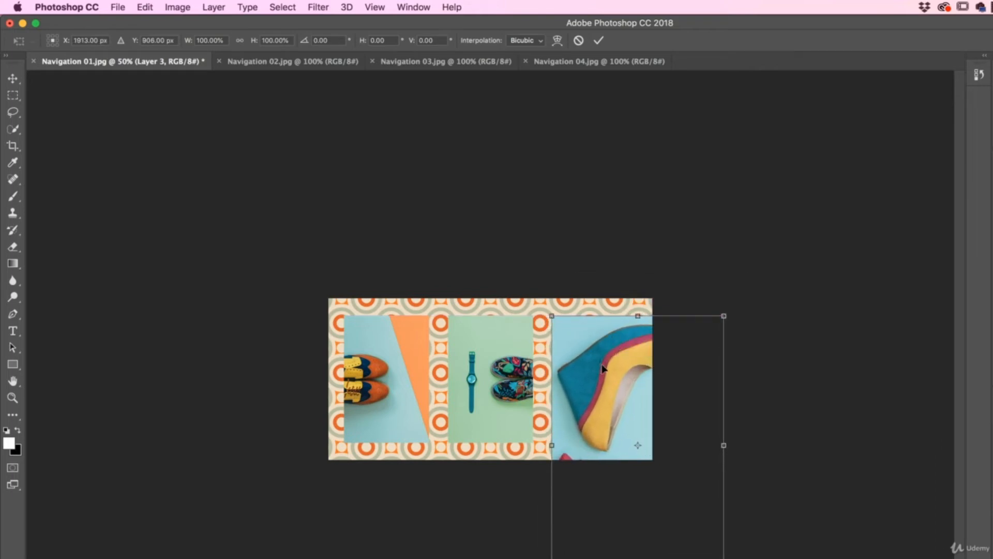
drag(601, 360, 600, 332)
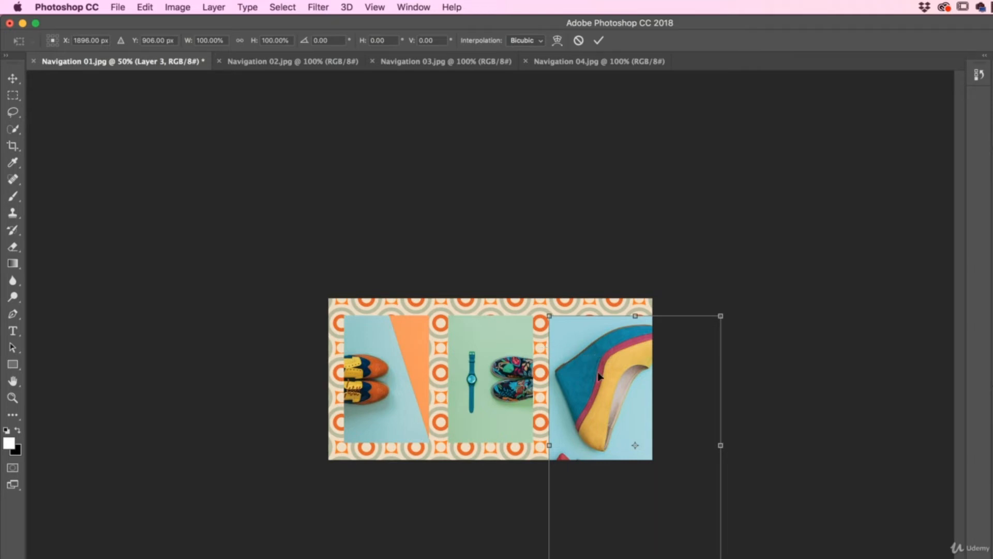
Step: Check whether Smart Guides are set to show
click(371, 6)
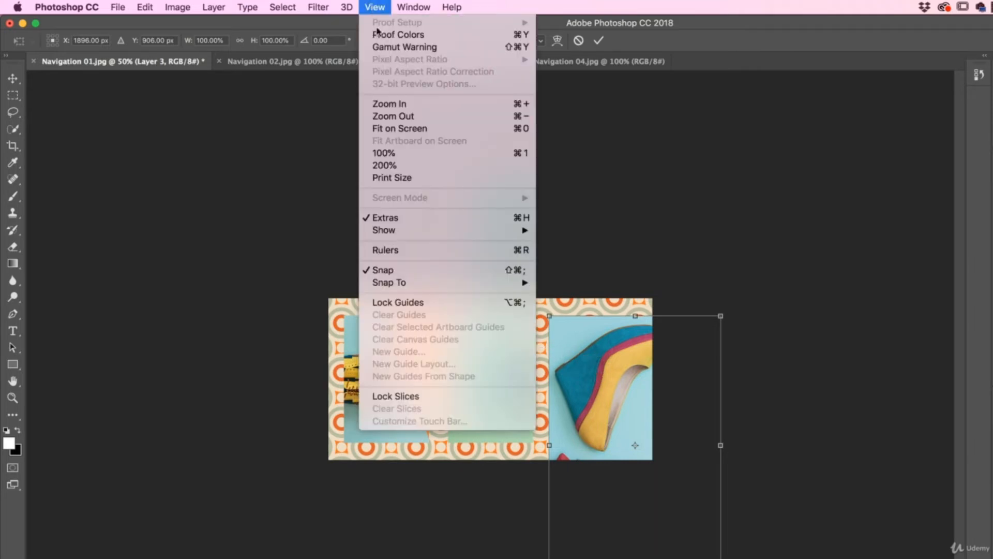
mouse_move(424, 237)
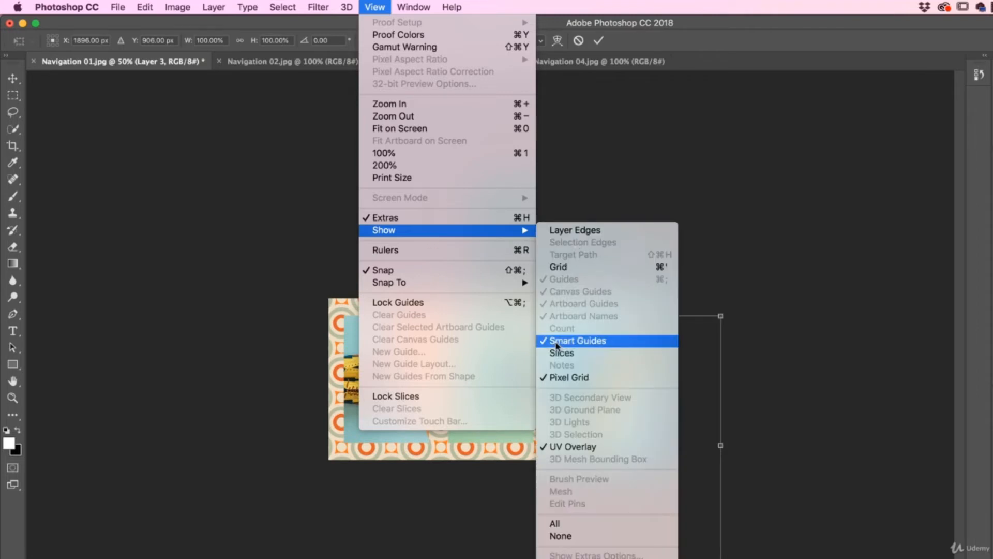
click(376, 7)
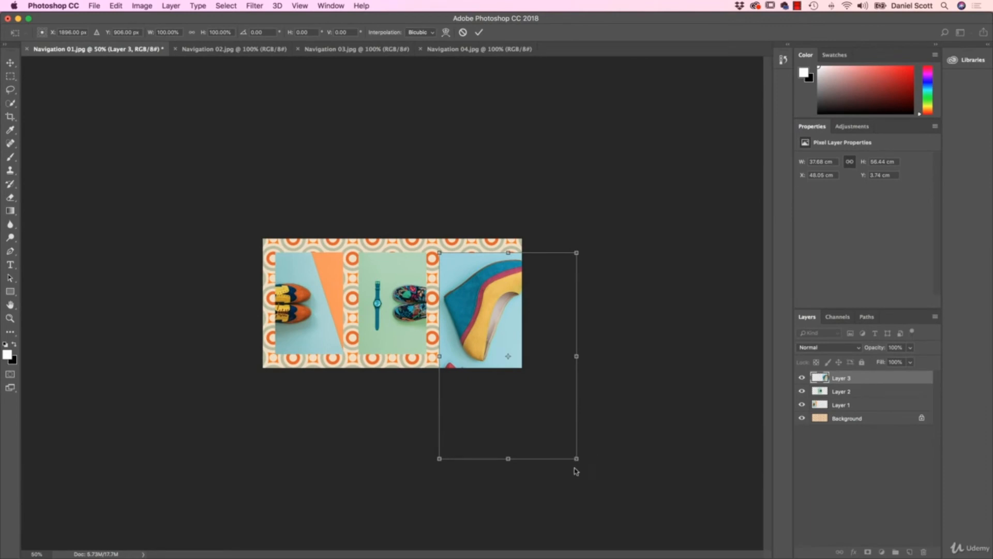
Step: Try scaling Layer 3 down to about 57.7% from its lower-right corner, keeping its upper-left corner in place
drag(570, 457, 494, 350)
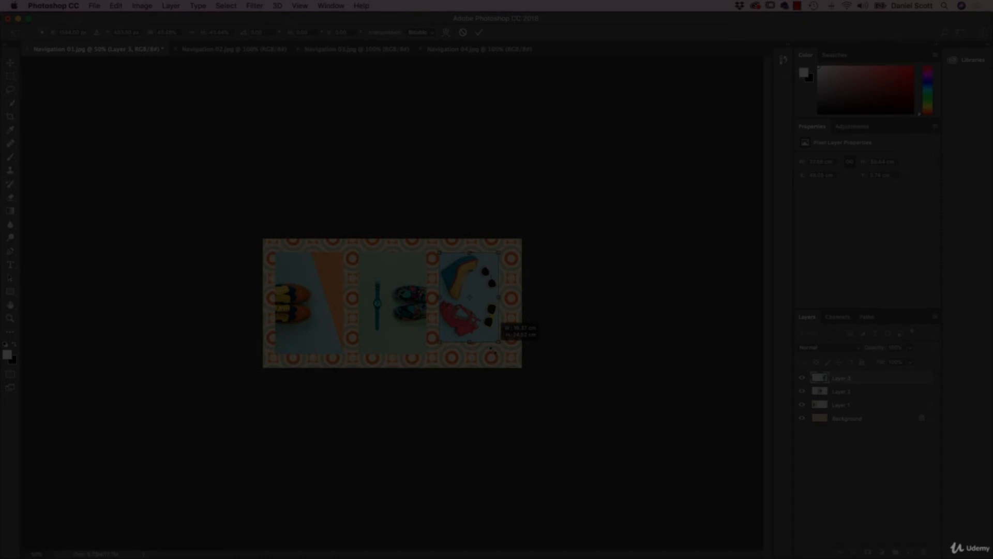
drag(493, 349, 518, 371)
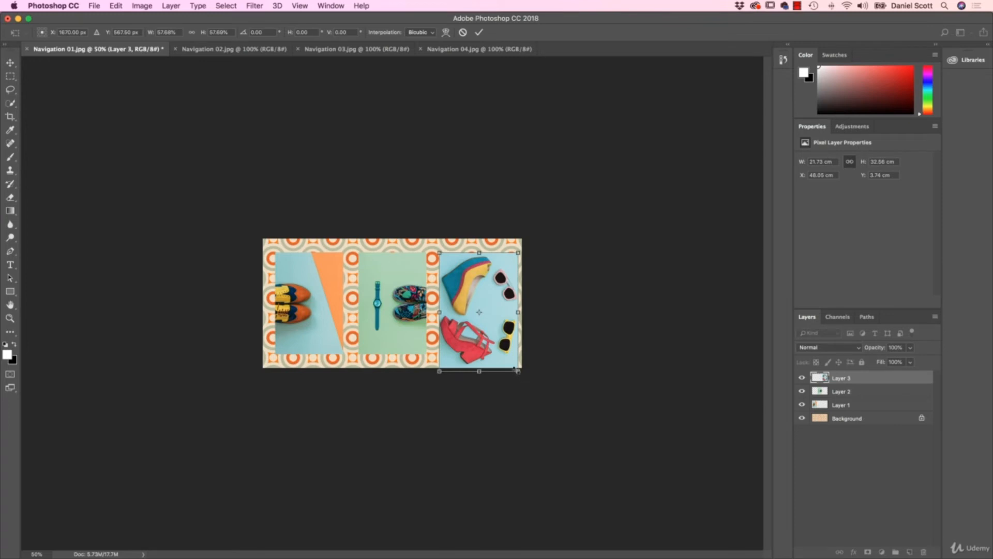
key(Return)
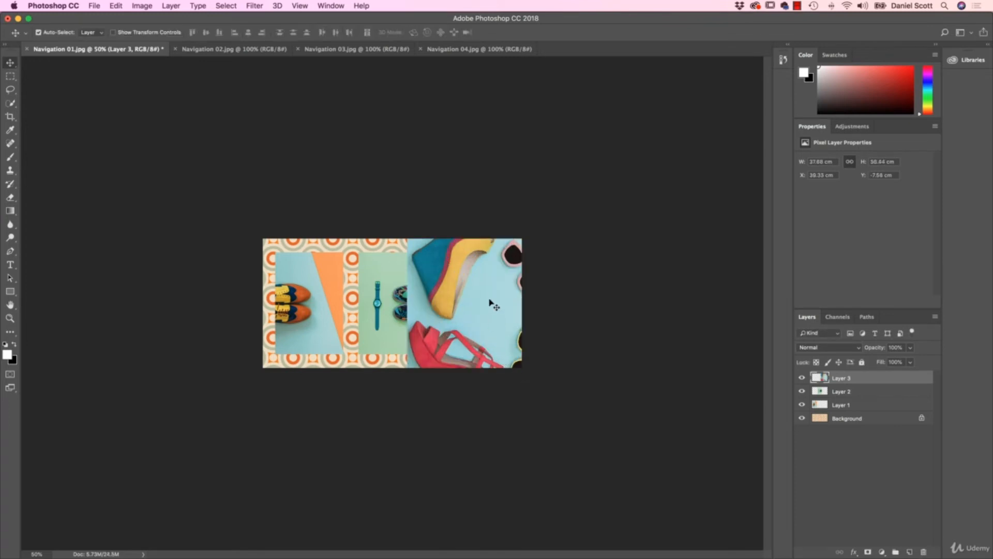
Step: Move Layer 3 to about X 48.75 cm, Y 3.74 cm and scale it to about 49.5%, matching the height of the other two images
drag(491, 304, 515, 341)
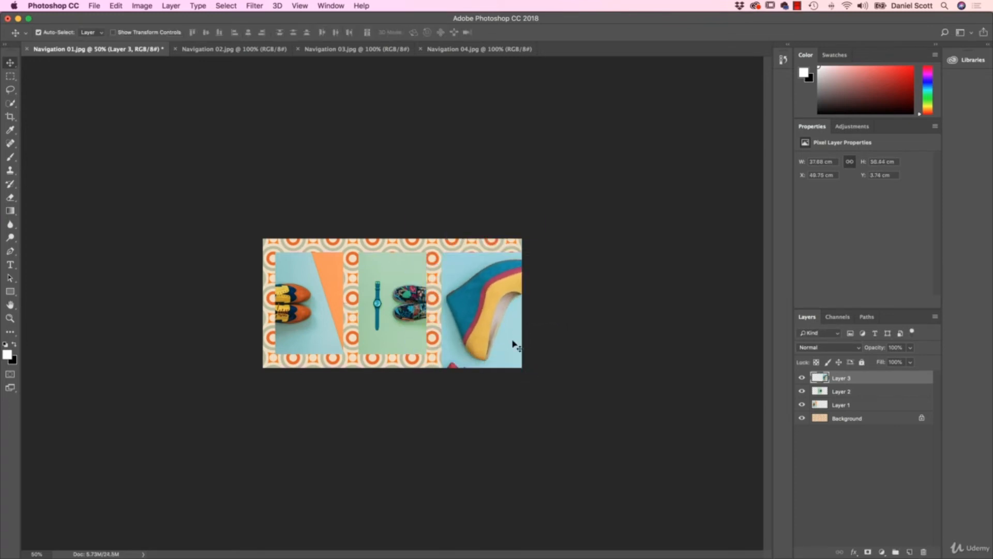
click(116, 6)
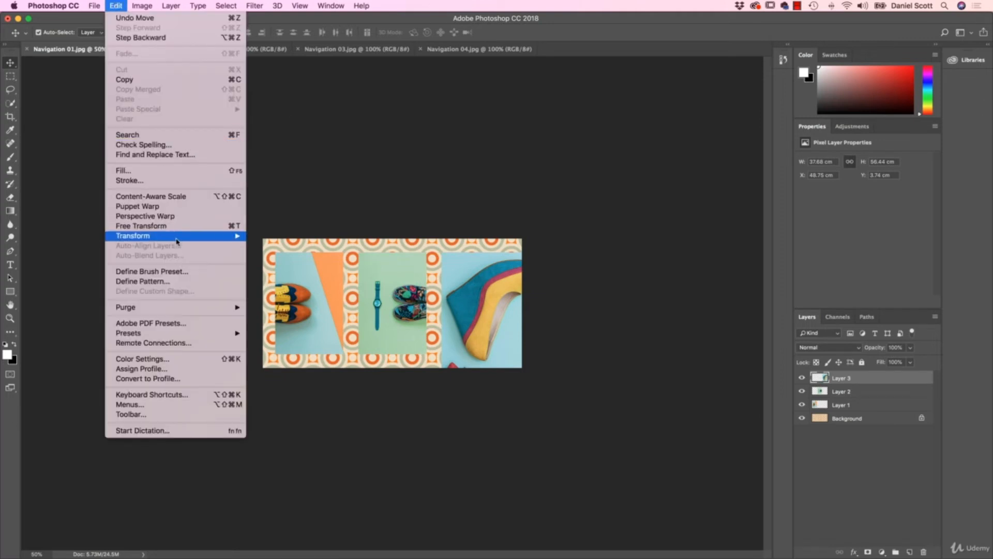
mouse_move(178, 237)
click(299, 253)
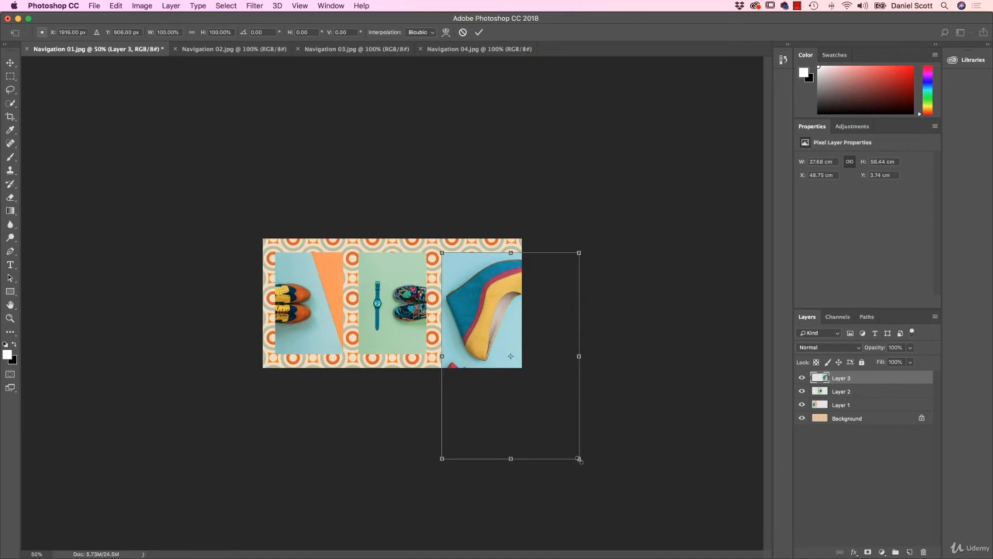
drag(580, 459, 500, 361)
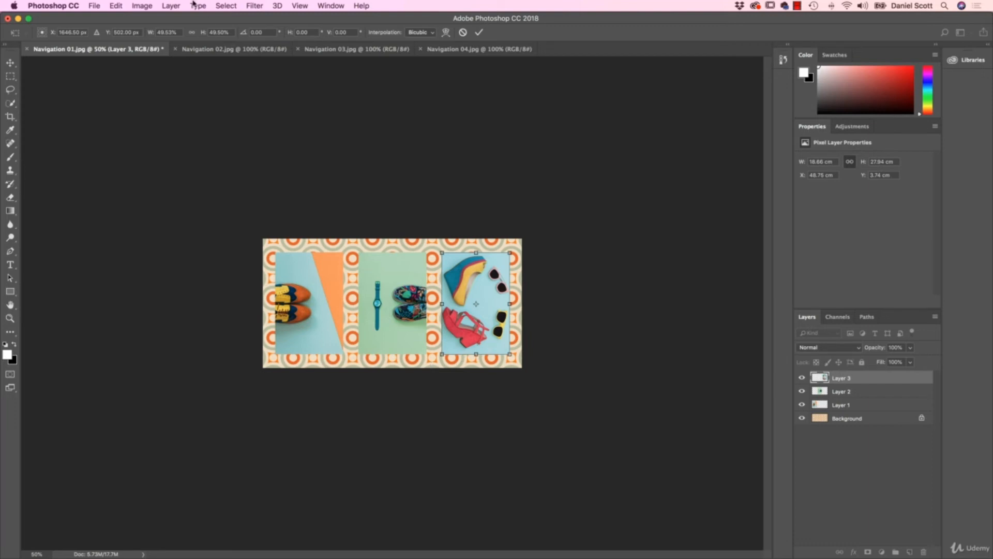
click(173, 6)
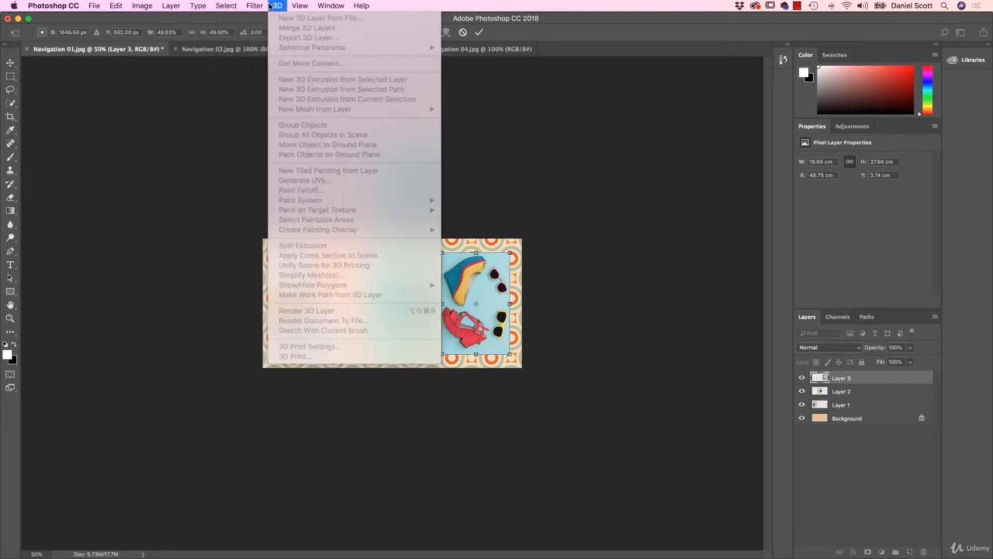
click(284, 7)
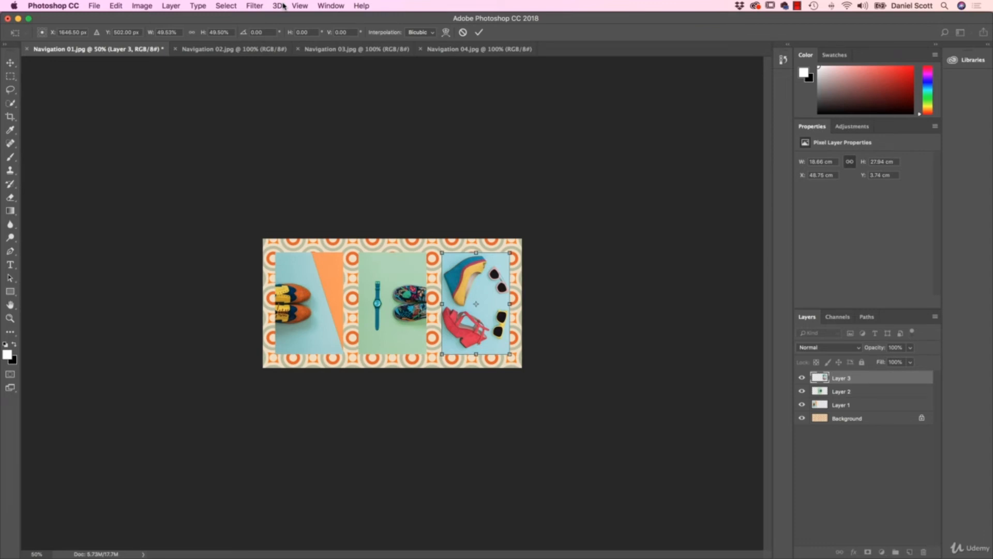
key(Return)
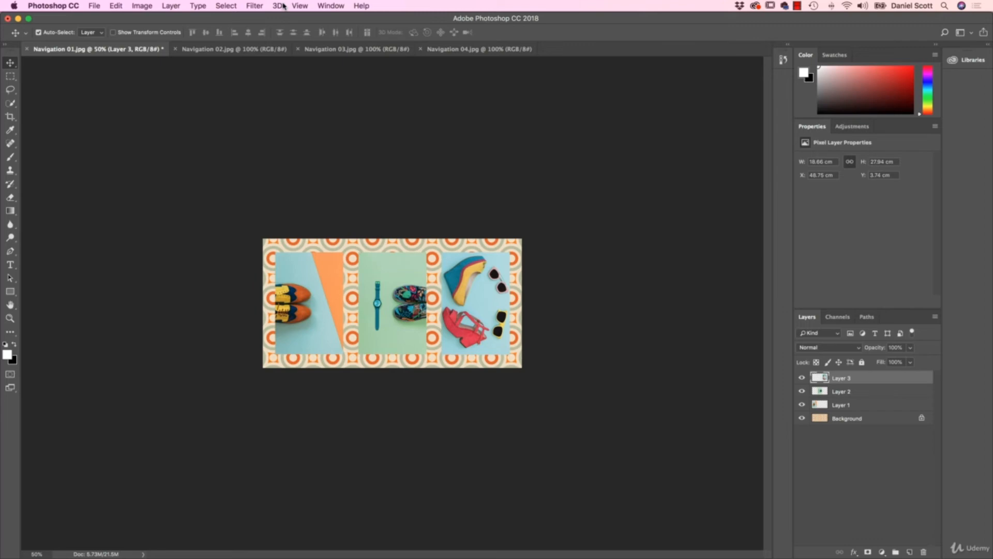
Step: Examine the composite at up to 400% zoom, from the watch and floral shoes across to the wedge, sandal and sunglasses
key(super+1)
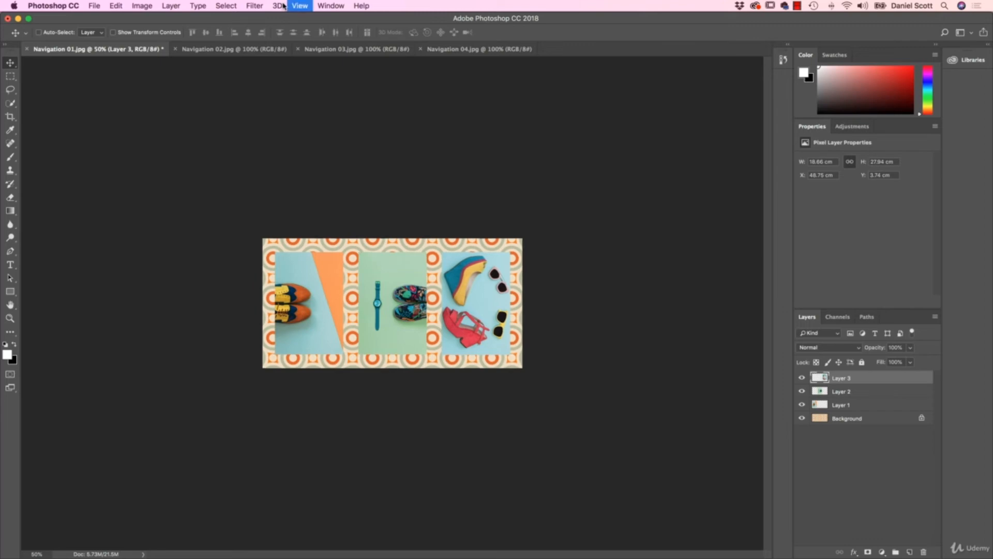
key(super+plus)
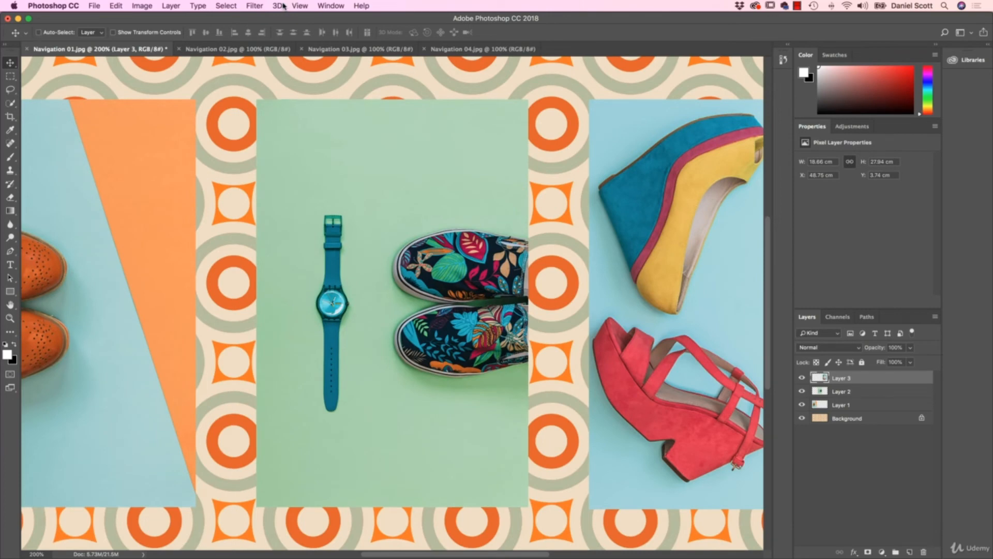
key(super+plus)
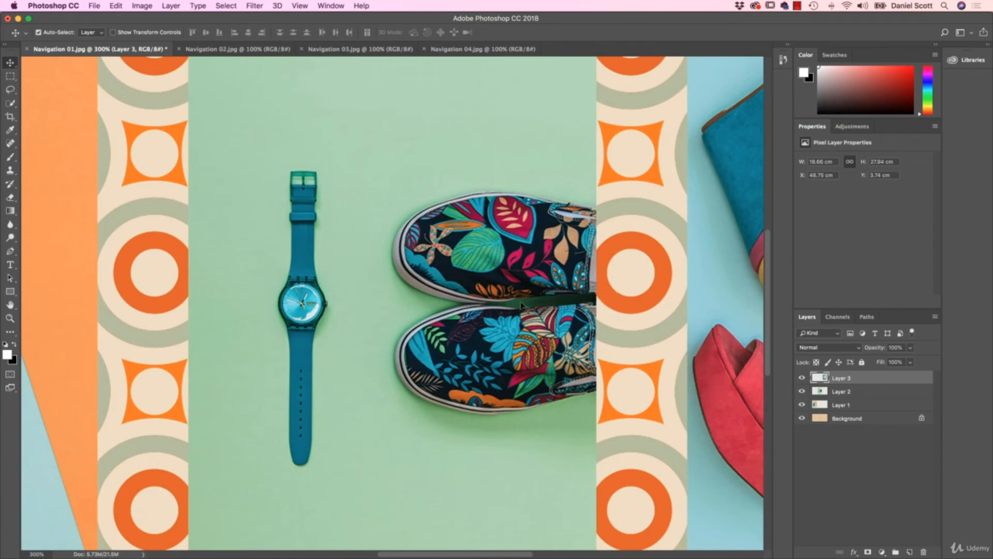
key(super+plus)
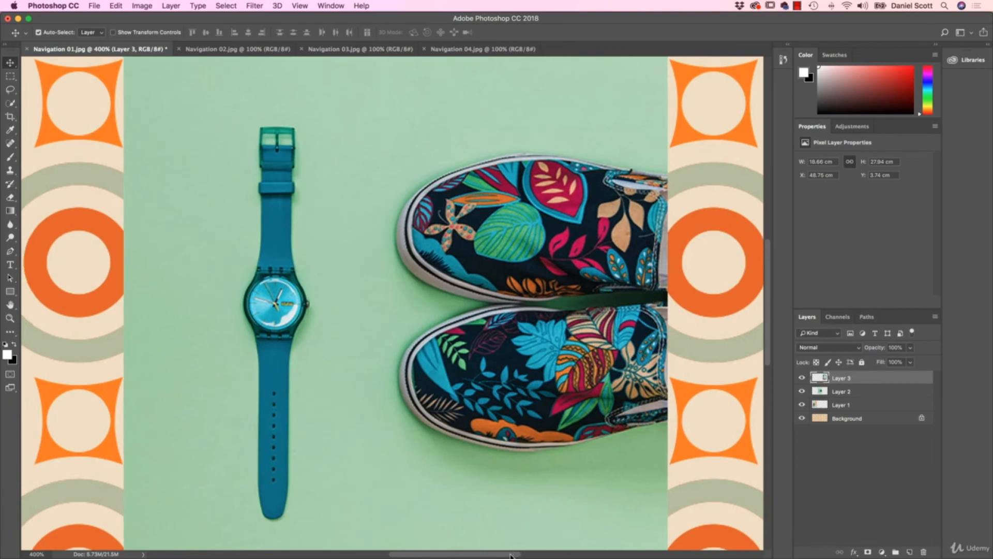
scroll(513, 554, right, 5)
drag(515, 556, 582, 556)
scroll(759, 332, down, 3)
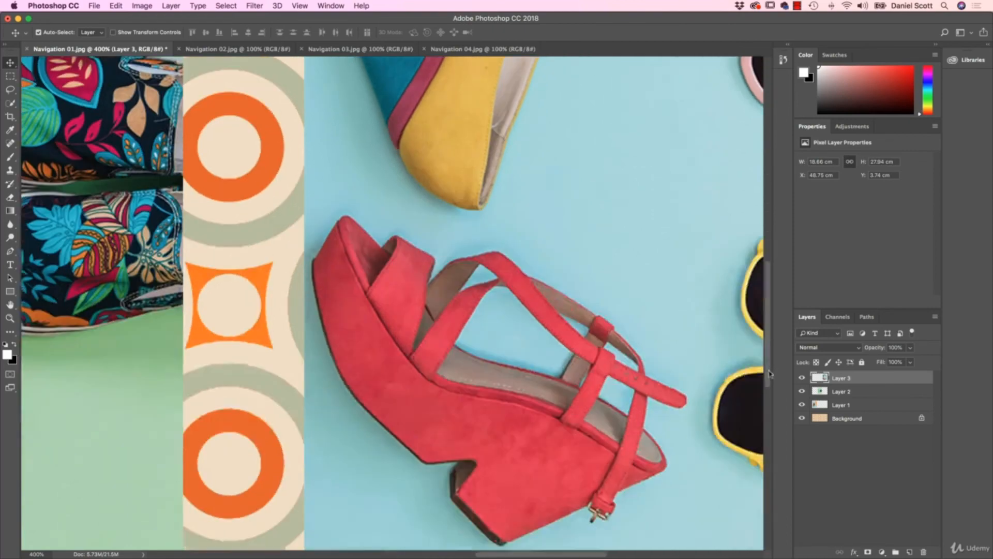
scroll(759, 331, up, 6)
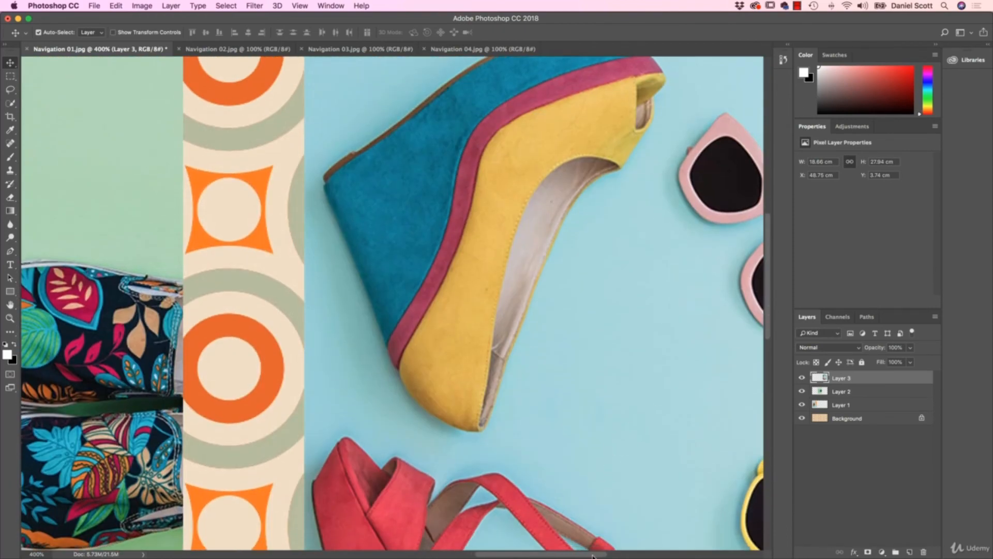
mouse_move(594, 555)
mouse_down()
mouse_move(606, 556)
mouse_move(584, 557)
mouse_up()
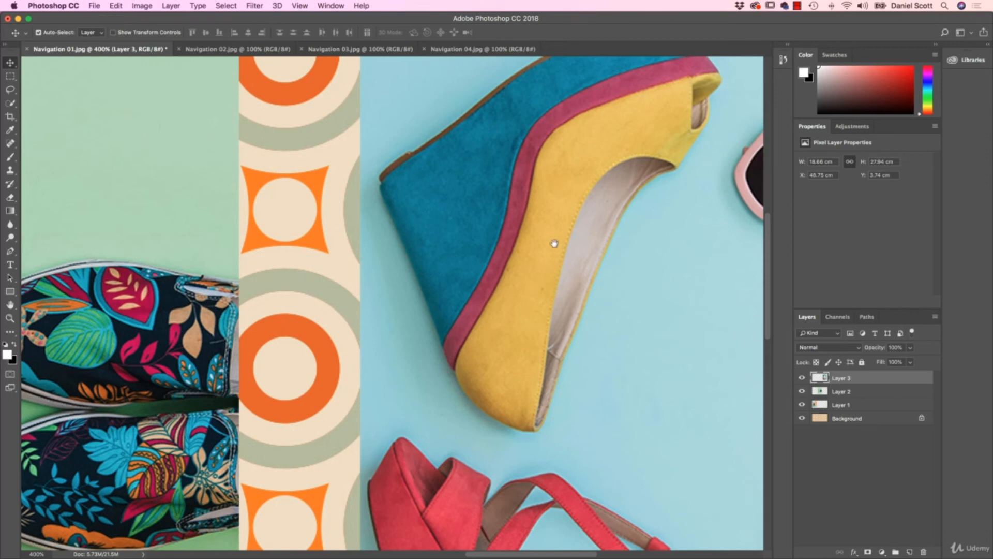
drag(603, 258, 429, 284)
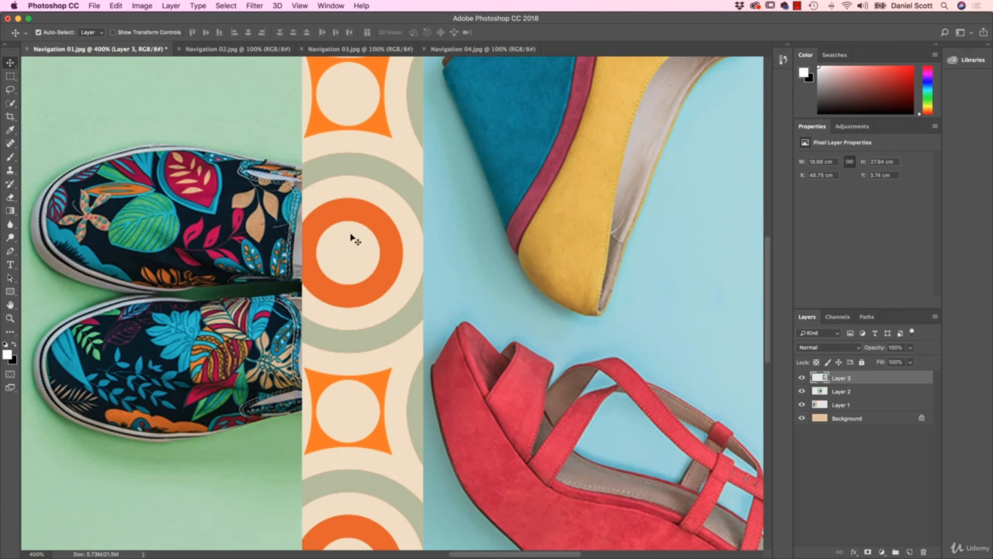
Step: Copy the Navigation 02 image into Navigation 01.jpg as another layer, overlapping the Navigation 03 and 04 images
click(250, 50)
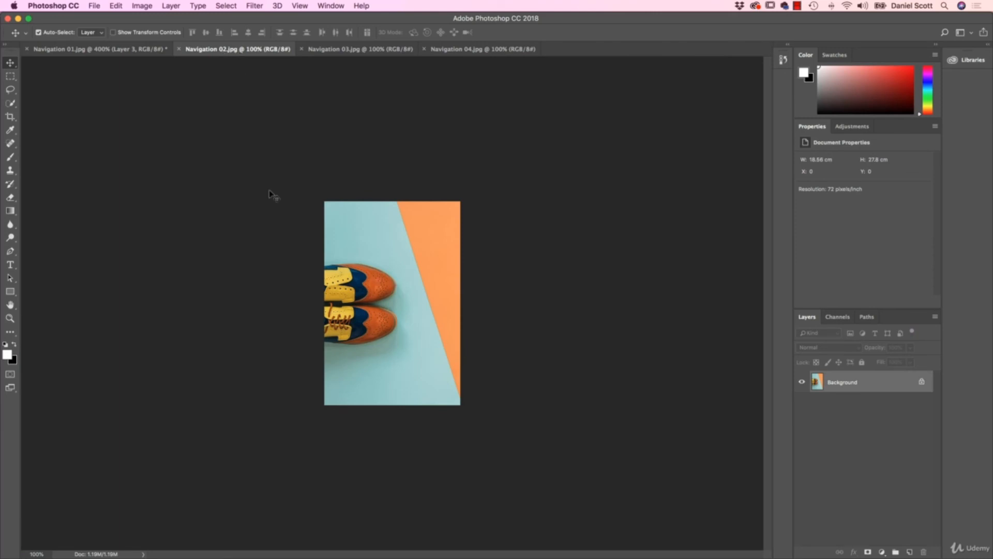
drag(91, 41, 442, 343)
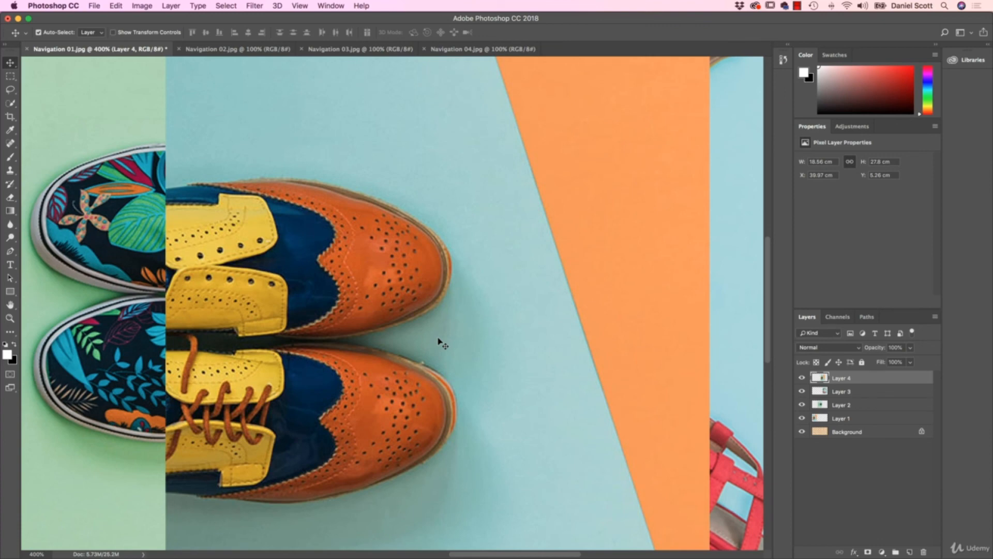
Step: Check Layer 4's whole bounding box with a Scale transform at 100% zoom, and close it without resizing the layer
click(119, 6)
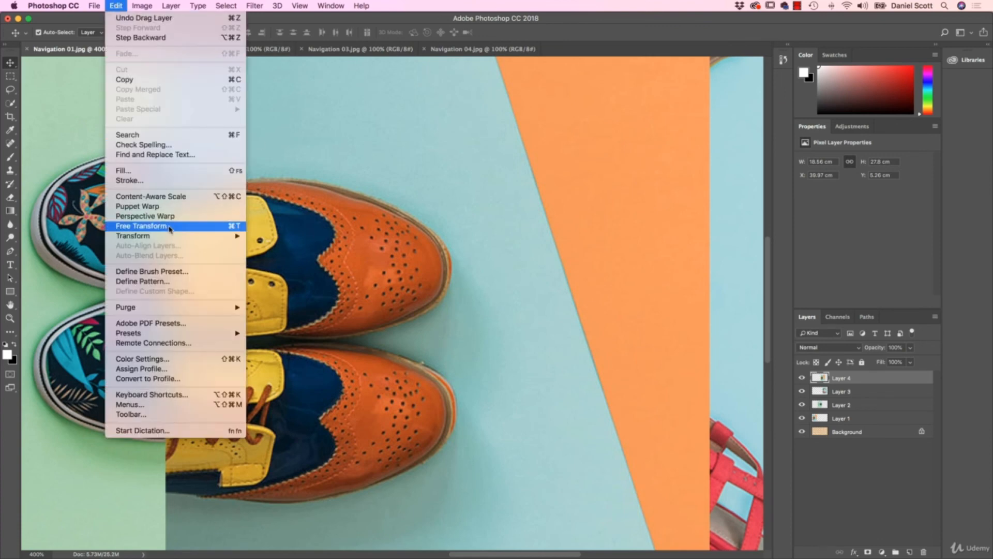
mouse_move(171, 236)
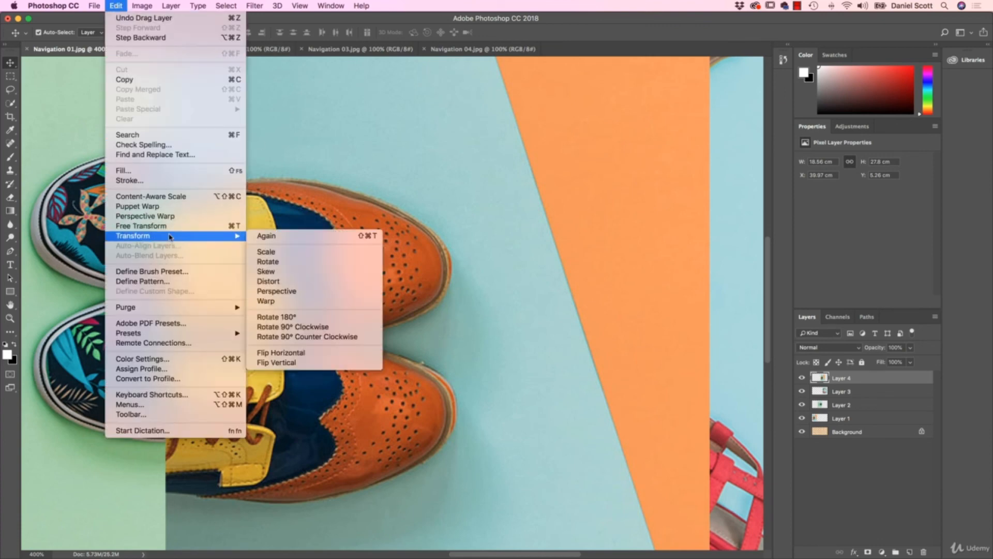
click(352, 255)
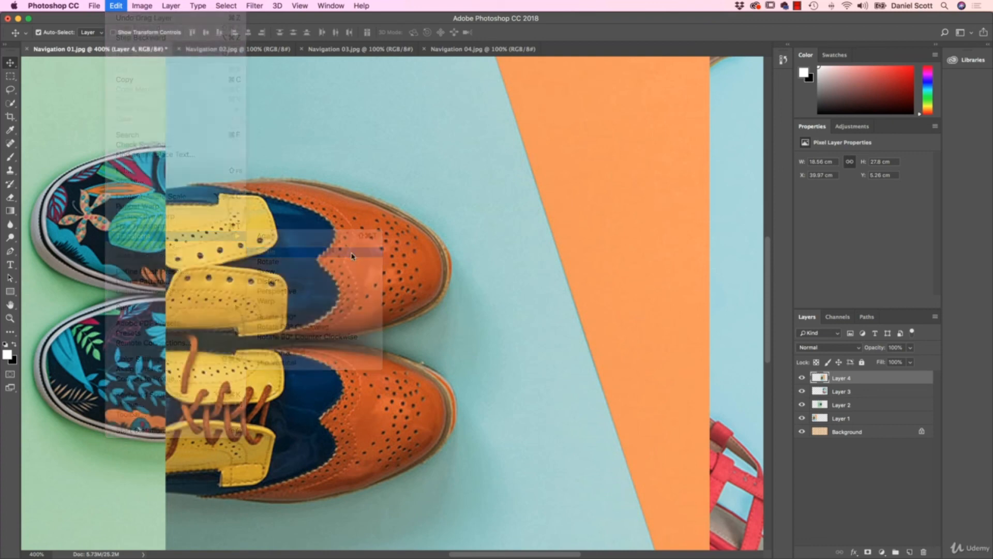
key(super+1)
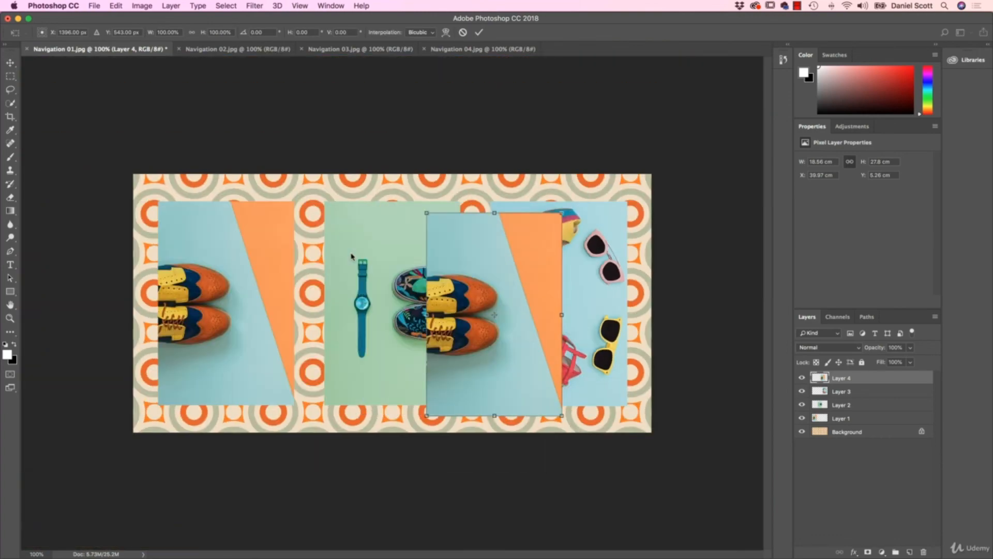
key(Return)
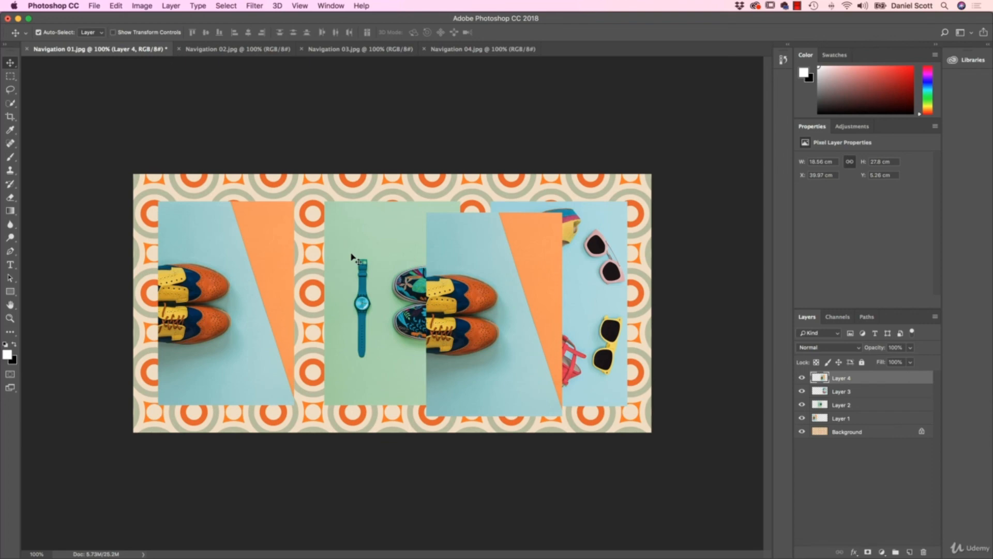
key(super+plus)
key(super+plus)
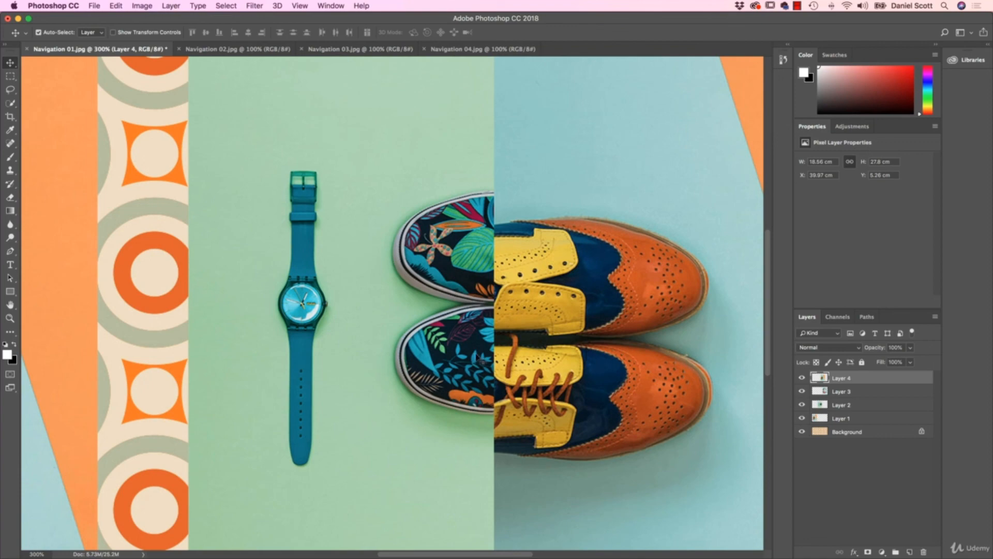
key(space)
drag(550, 262, 511, 224)
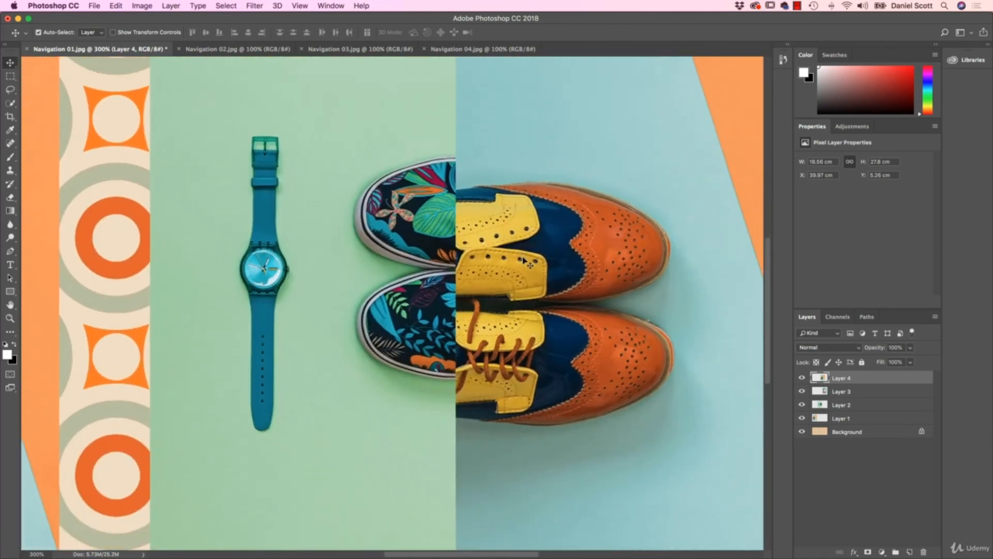